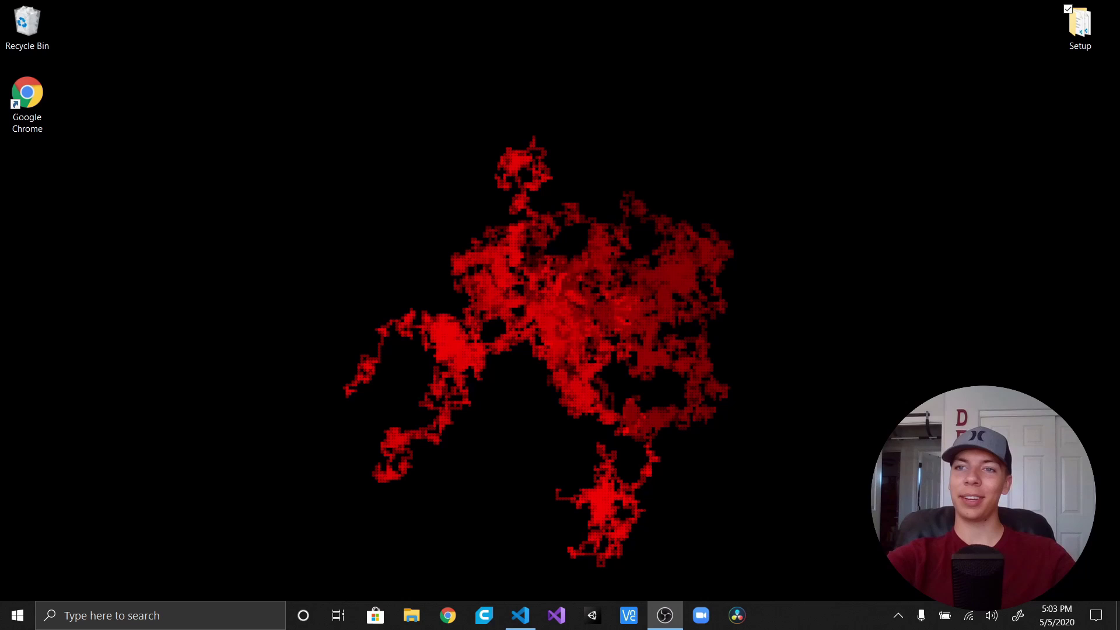
Look into the Setup project folder, close it and restore the editor showing index.html.
{"action": "double_click", "coordinate": [1077, 37]}
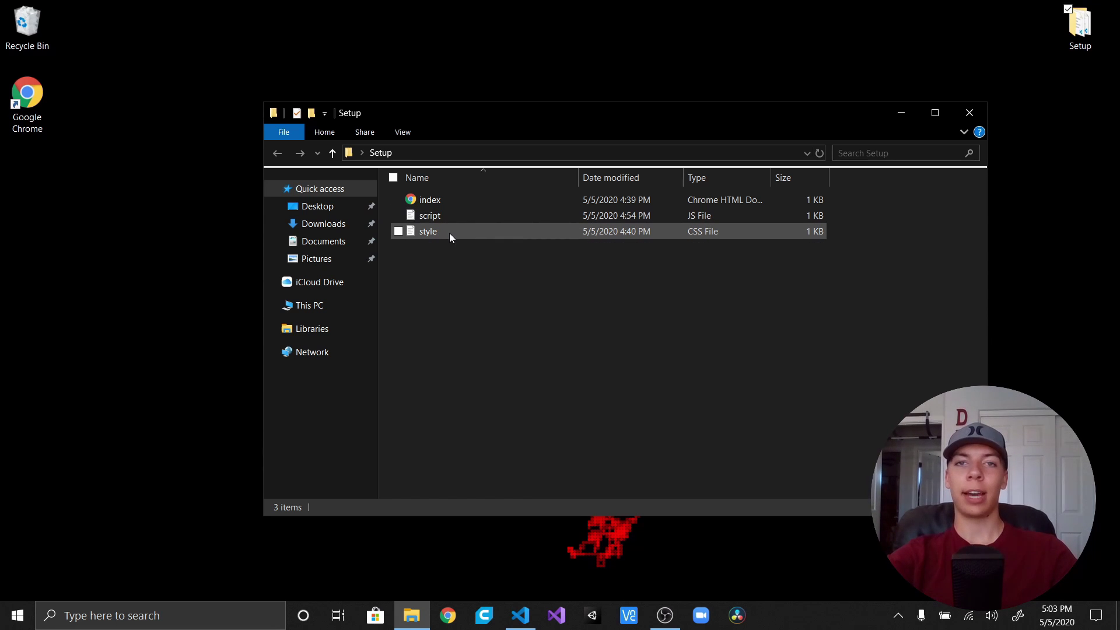
{"action": "mouse_move", "coordinate": [428, 231]}
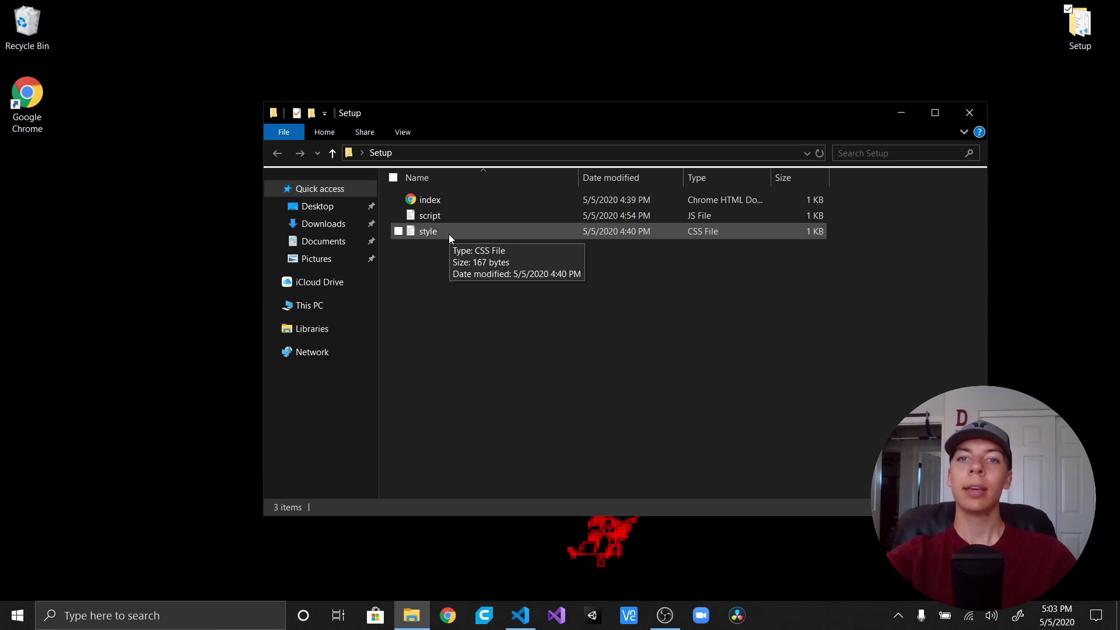
{"action": "left_click", "coordinate": [968, 112]}
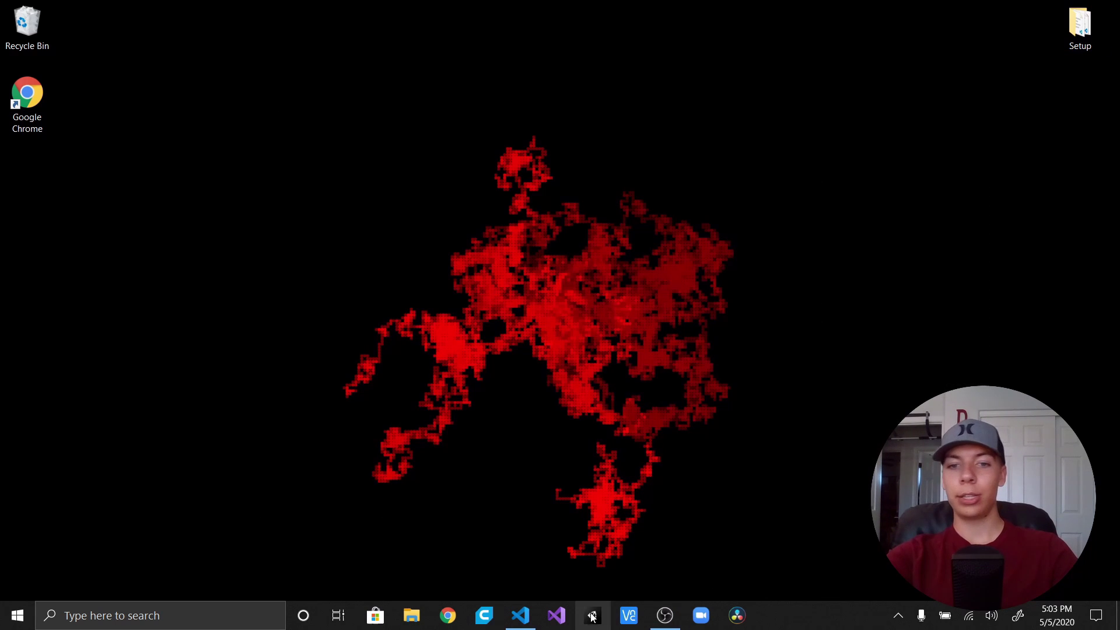
{"action": "left_click", "coordinate": [520, 616]}
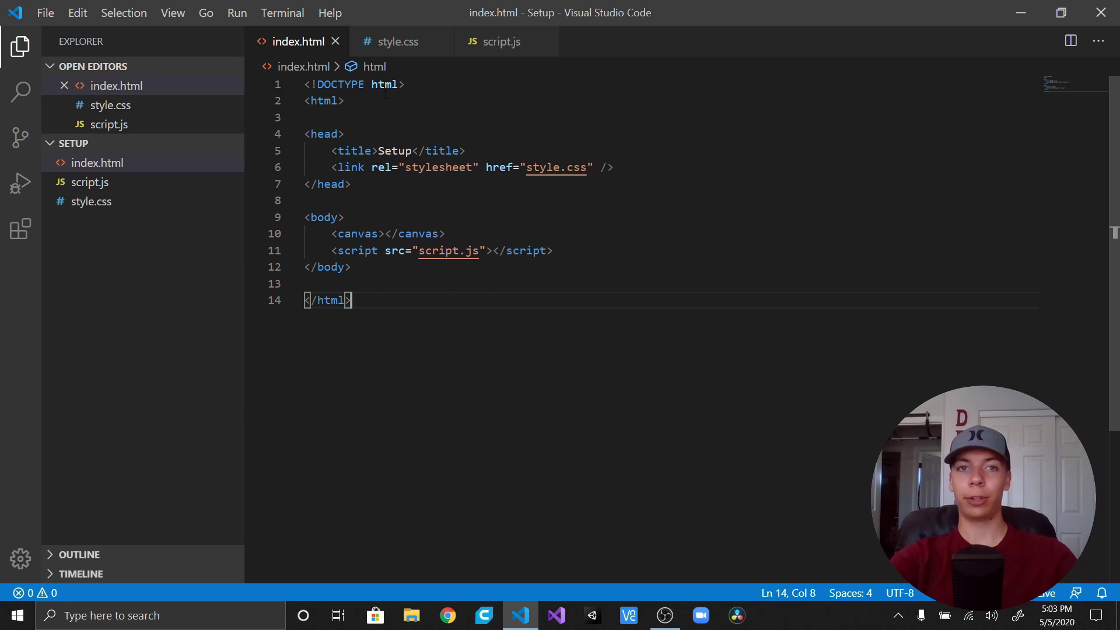
Walk through index.html's html, head with its title, and body tag pairs.
{"action": "left_click", "coordinate": [342, 101]}
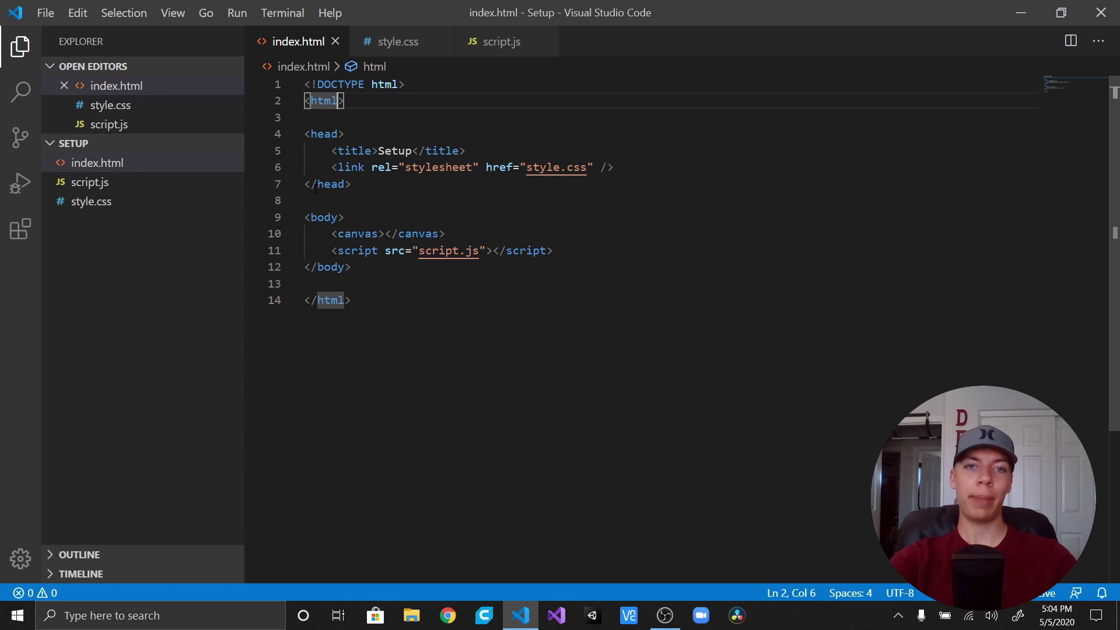
{"action": "left_click", "coordinate": [324, 151]}
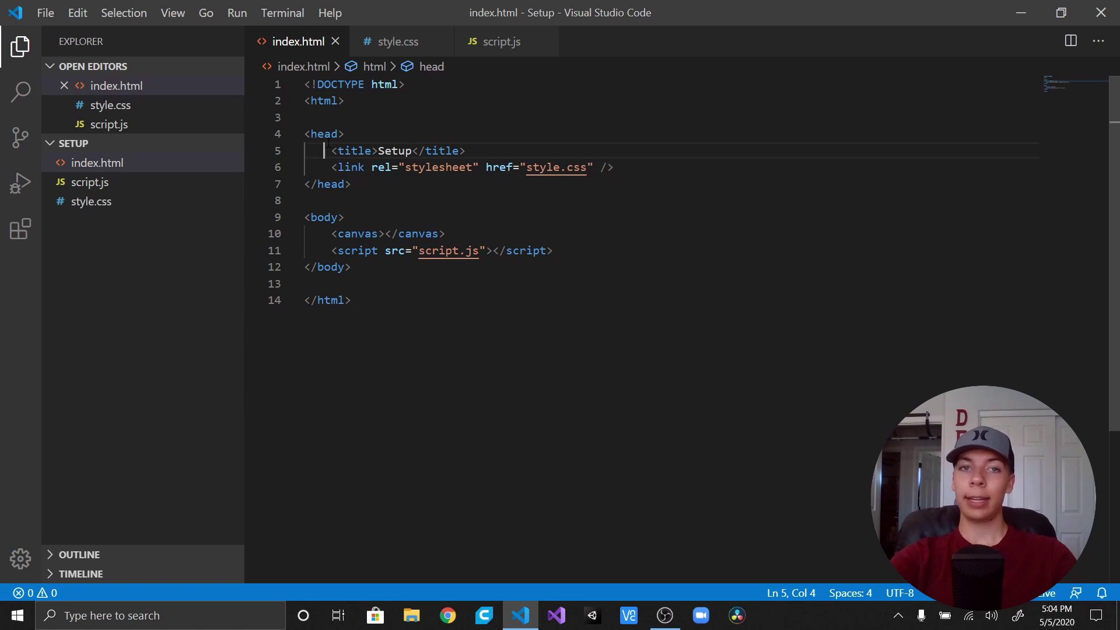
{"action": "left_click", "coordinate": [317, 216]}
{"action": "left_click", "coordinate": [331, 134]}
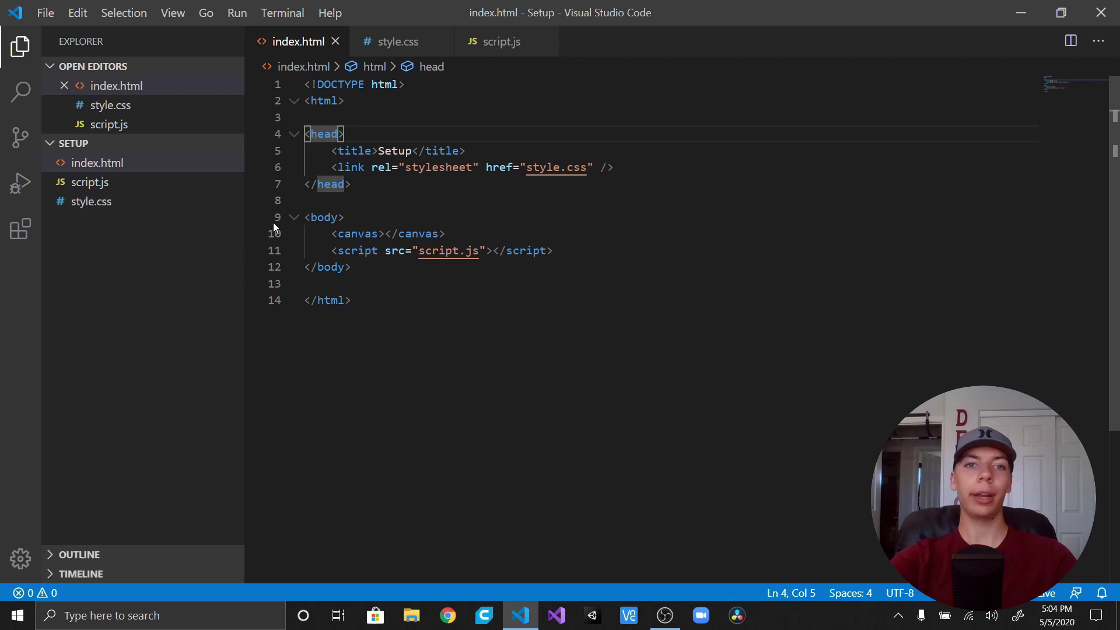
Point out the canvas element inside body and the head's linked stylesheet and script.
{"action": "left_click", "coordinate": [351, 217]}
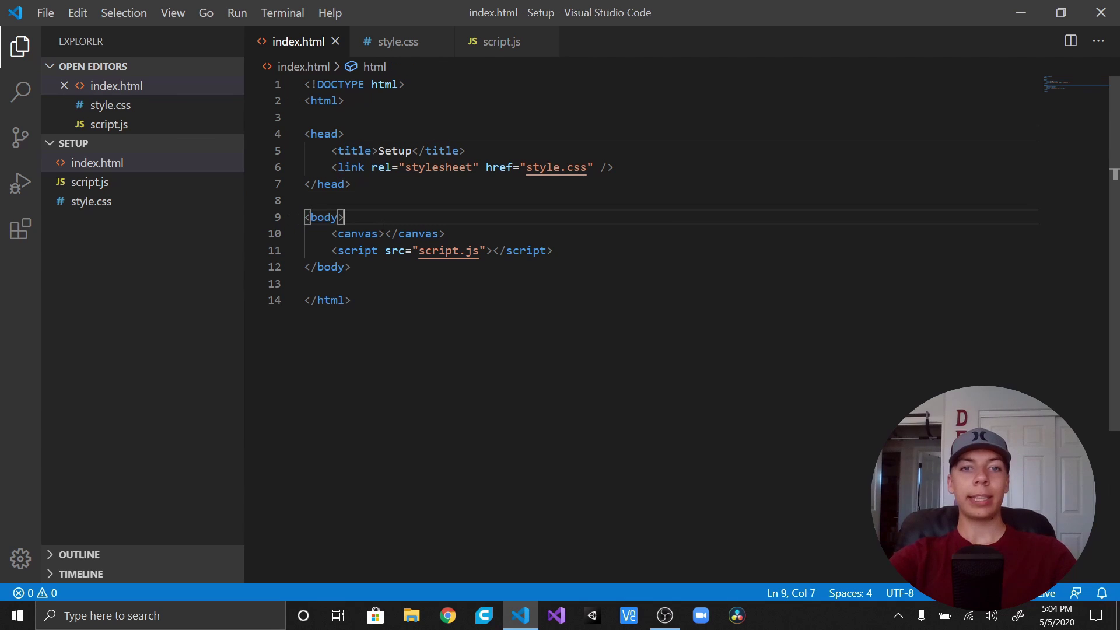
{"action": "left_click", "coordinate": [351, 234]}
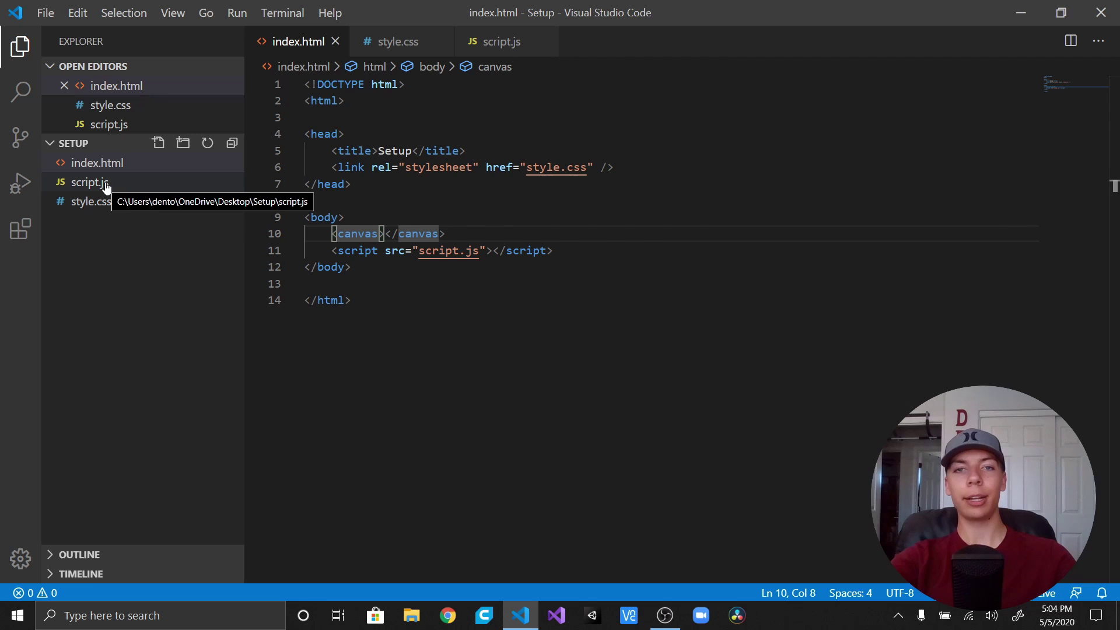
{"action": "left_click", "coordinate": [456, 134]}
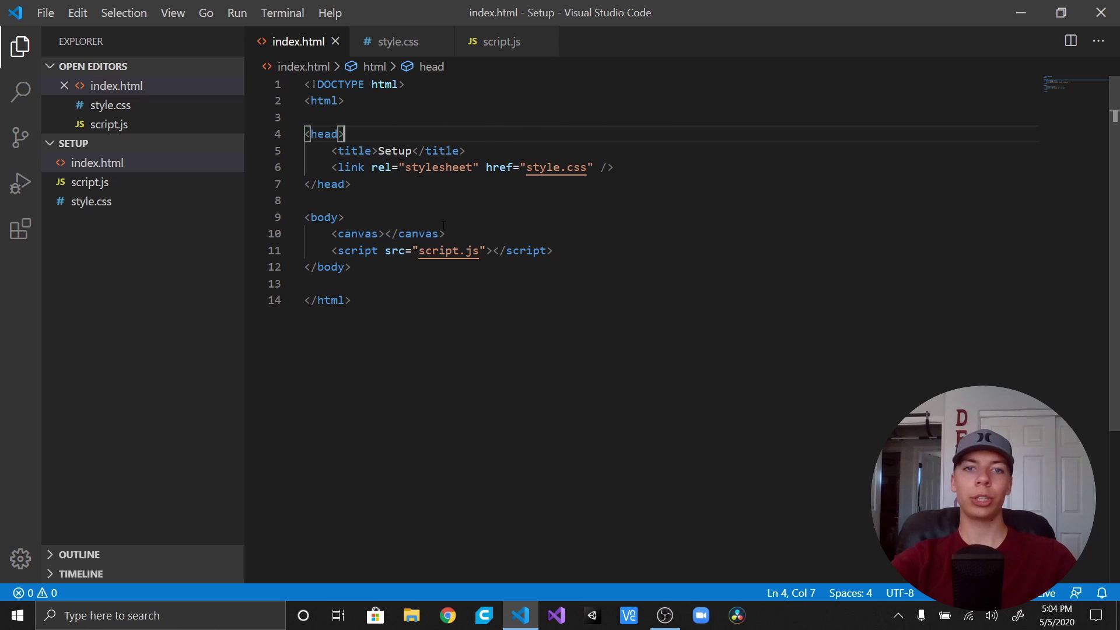
{"action": "mouse_move", "coordinate": [418, 233]}
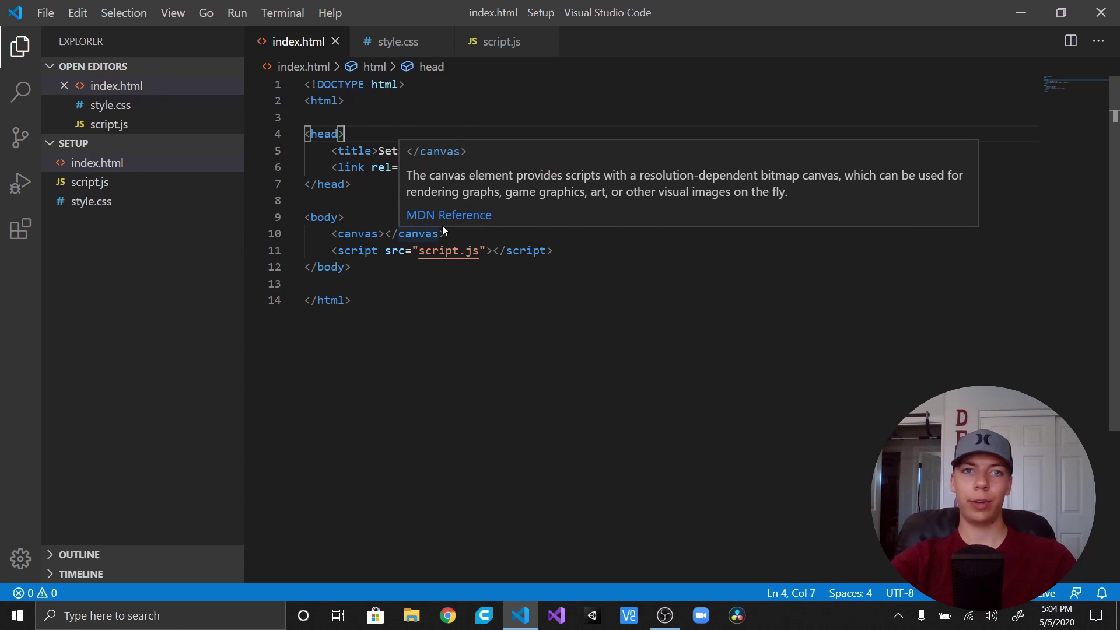
Switch to style.css, which zeroes margins and flex-centers a full-viewport body.
{"action": "left_click", "coordinate": [379, 49]}
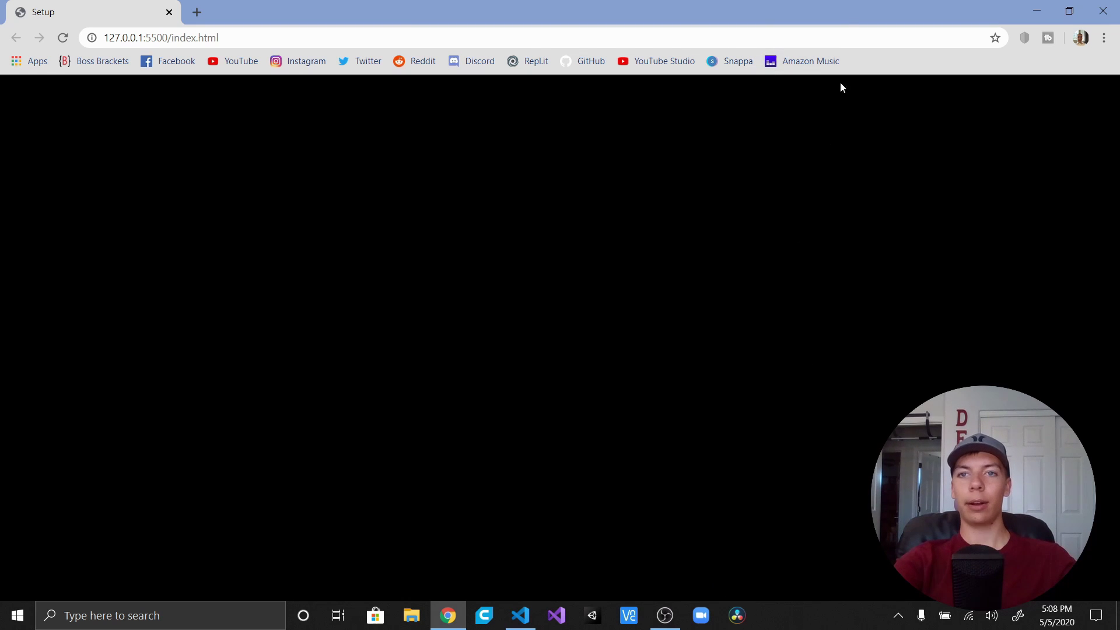
Compare style.css with the served page, shrinking and re-maximizing Chrome to show the centred black canvas.
{"action": "key", "text": "alt+Tab"}
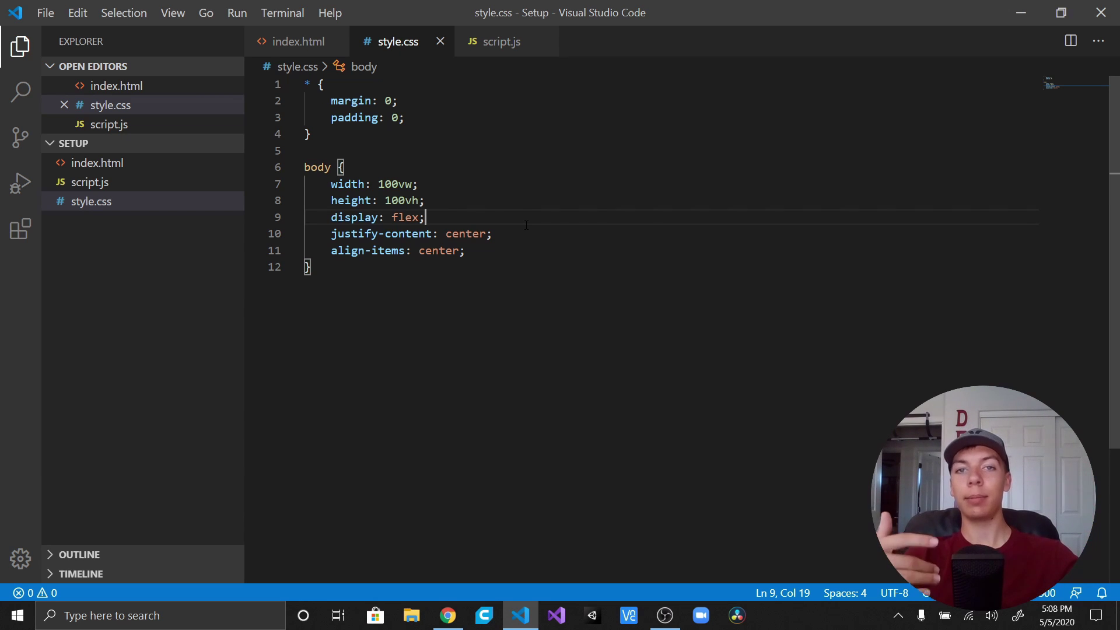
{"action": "key", "text": "alt+Tab"}
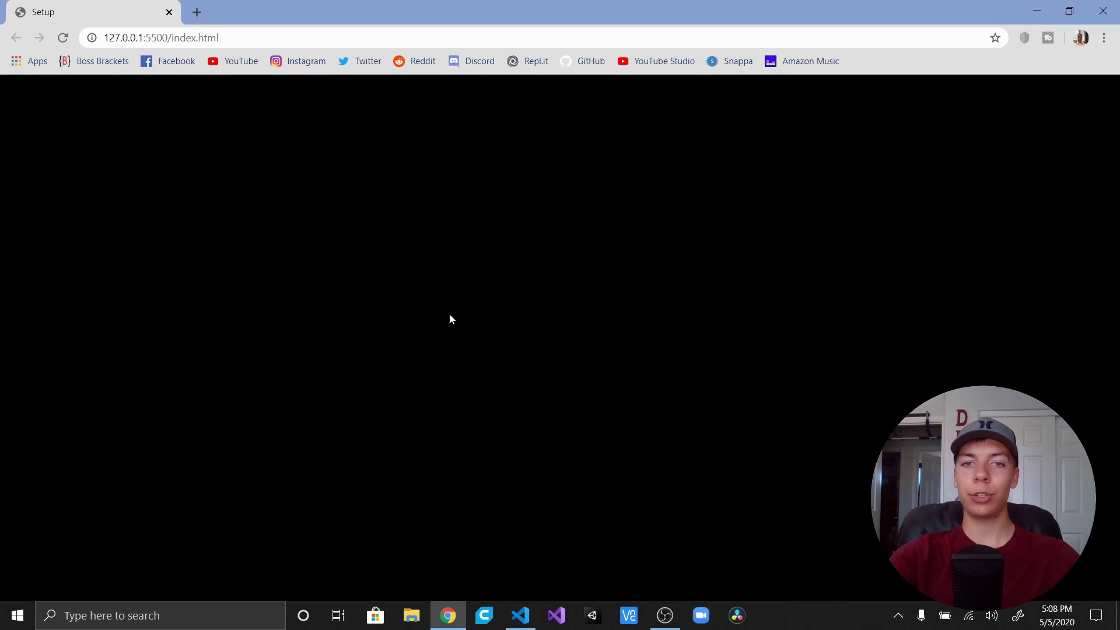
{"action": "left_click_drag", "start_coordinate": [651, 11], "coordinate": [618, 54]}
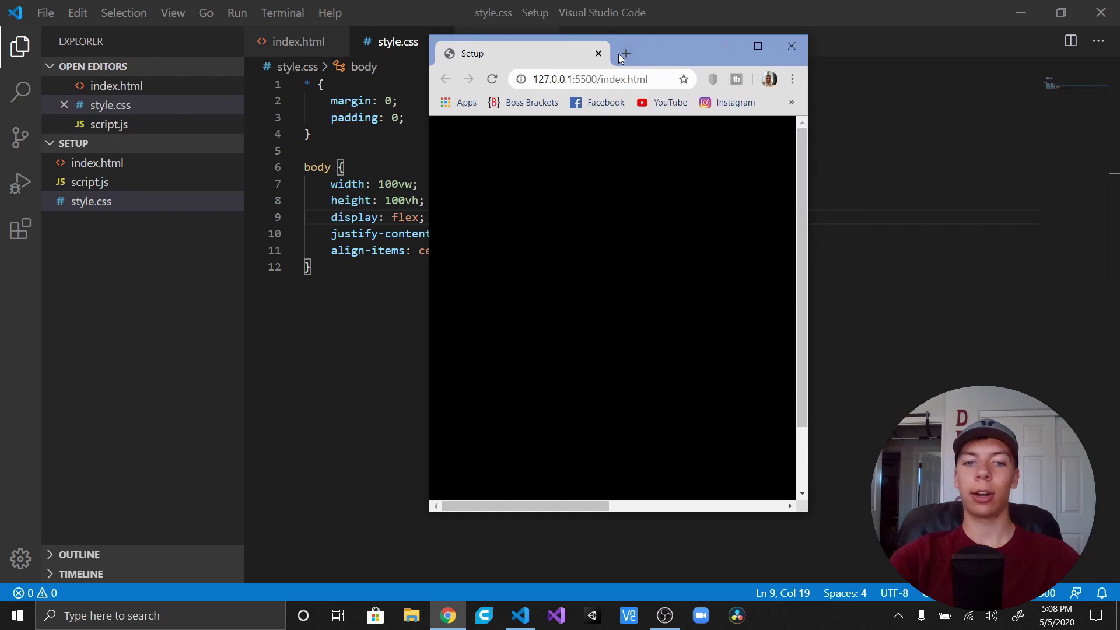
{"action": "double_click", "coordinate": [745, 49]}
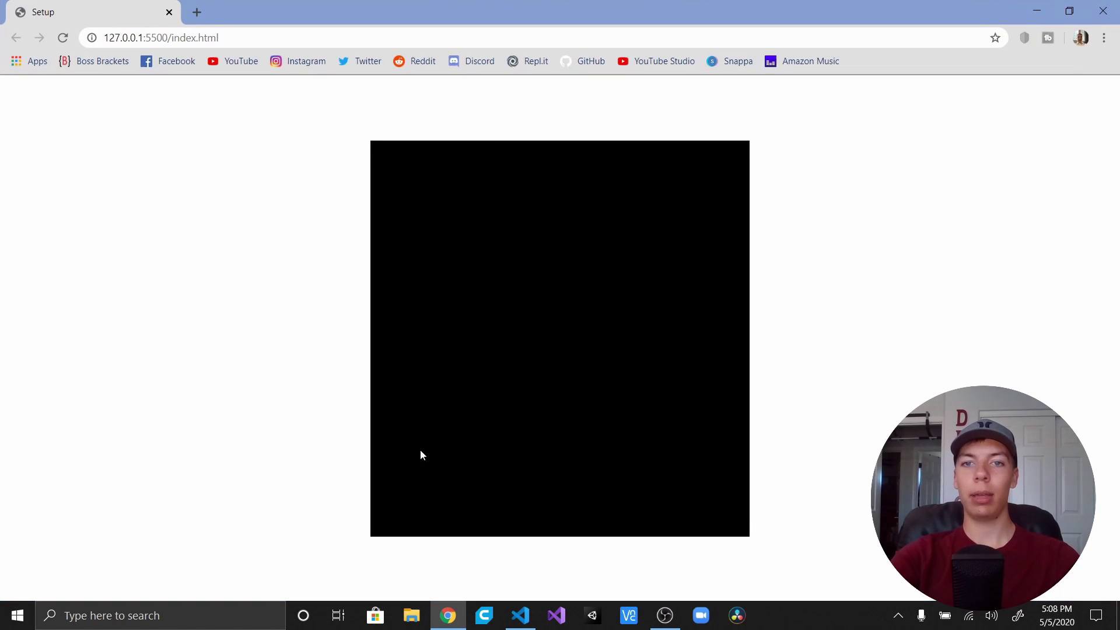
Review script.js's screen object and its draw function filling the canvas black.
{"action": "key", "text": "alt+Tab"}
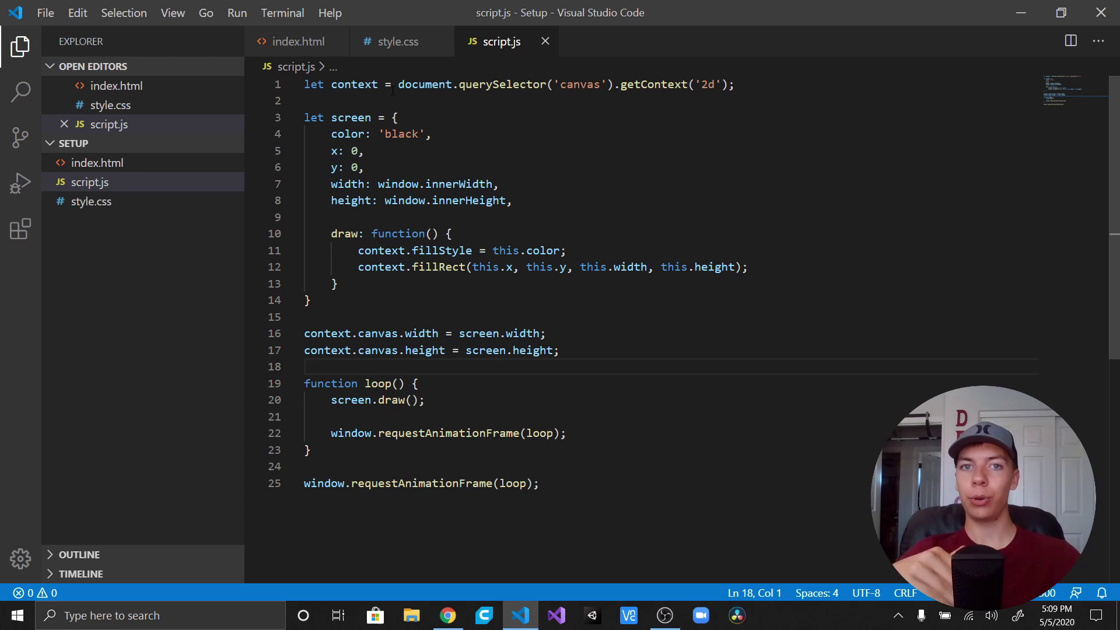
{"action": "left_click", "coordinate": [431, 233]}
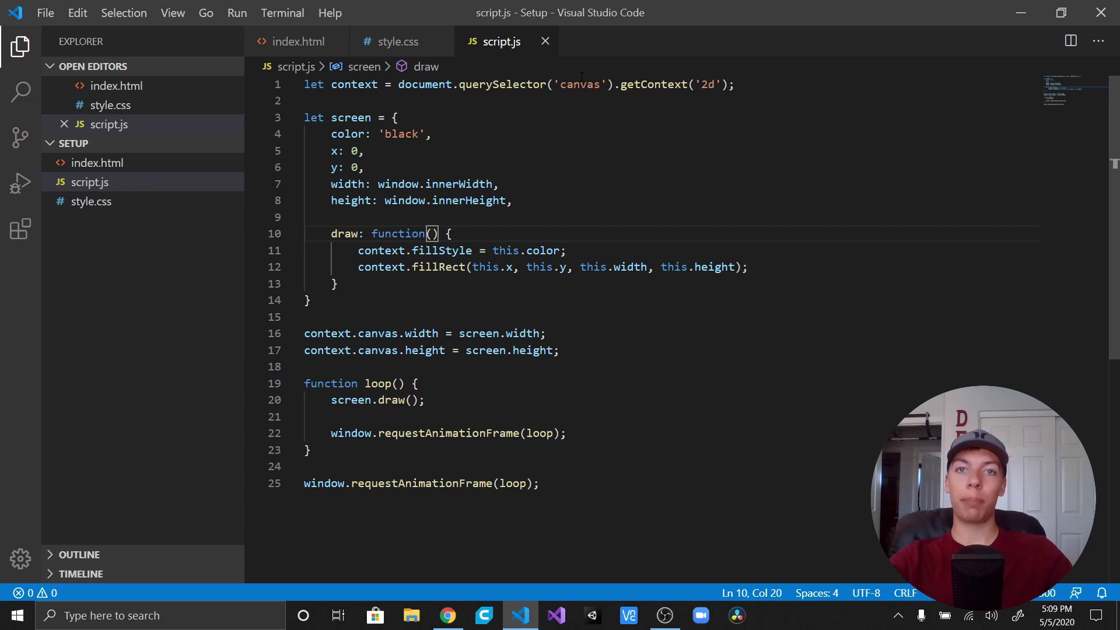
{"action": "scroll", "coordinate": [317, 344], "scroll_direction": "down", "scroll_amount": 1}
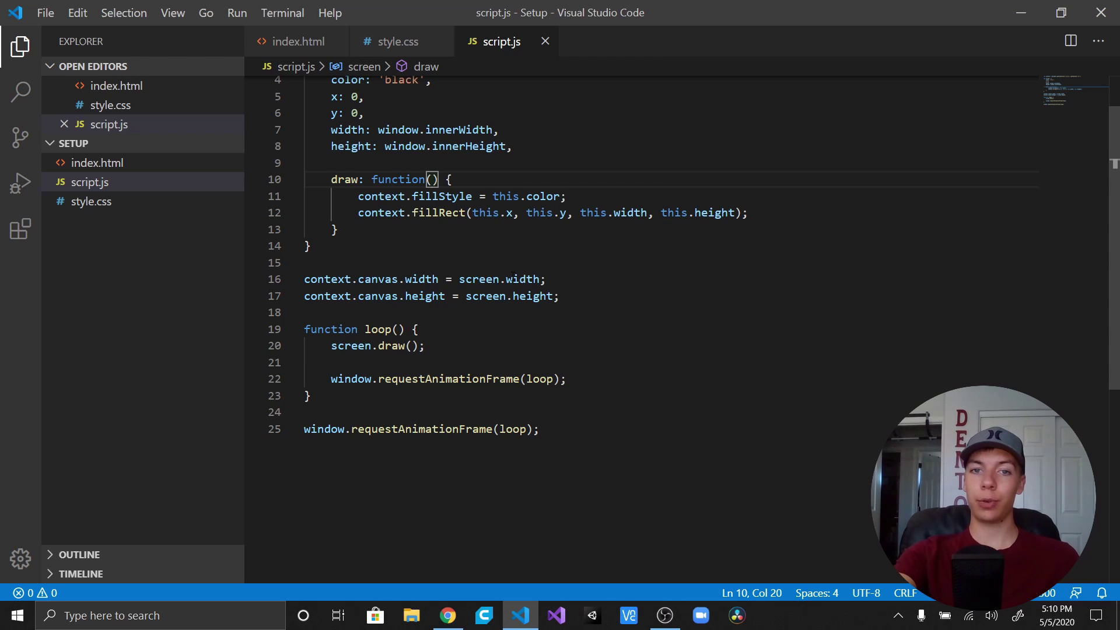
{"action": "scroll", "coordinate": [473, 284], "scroll_direction": "up", "scroll_amount": 2}
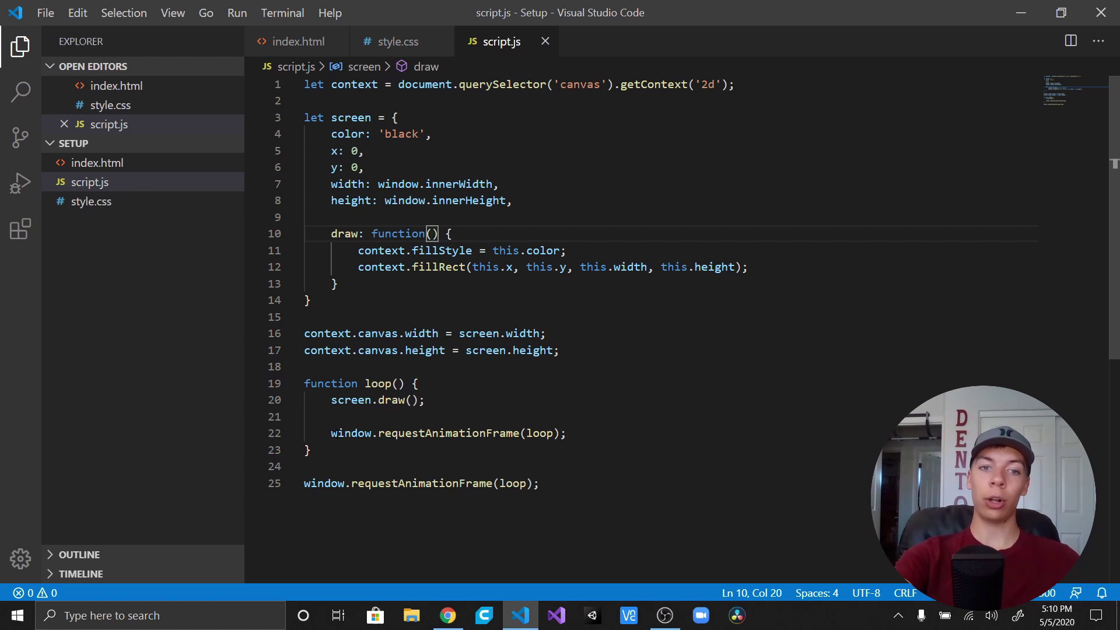
Highlight the loop's requestAnimationFrame calls and screen.draw(), then view the resulting black canvas in Chrome.
{"action": "left_click_drag", "start_coordinate": [330, 434], "coordinate": [586, 430]}
{"action": "left_click", "coordinate": [586, 431]}
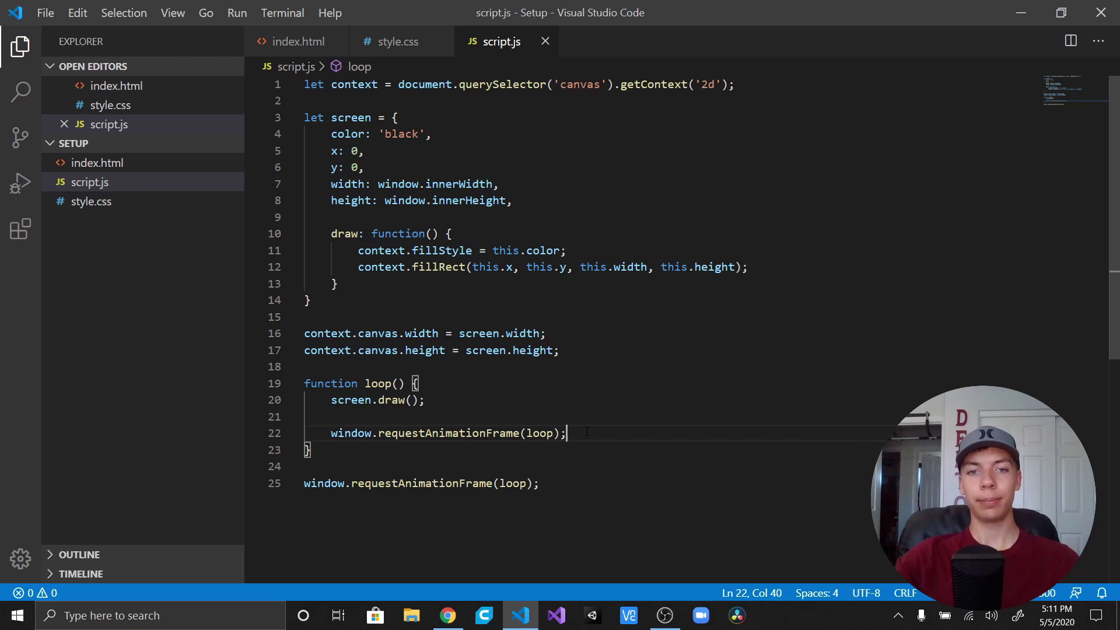
{"action": "double_click", "coordinate": [540, 433]}
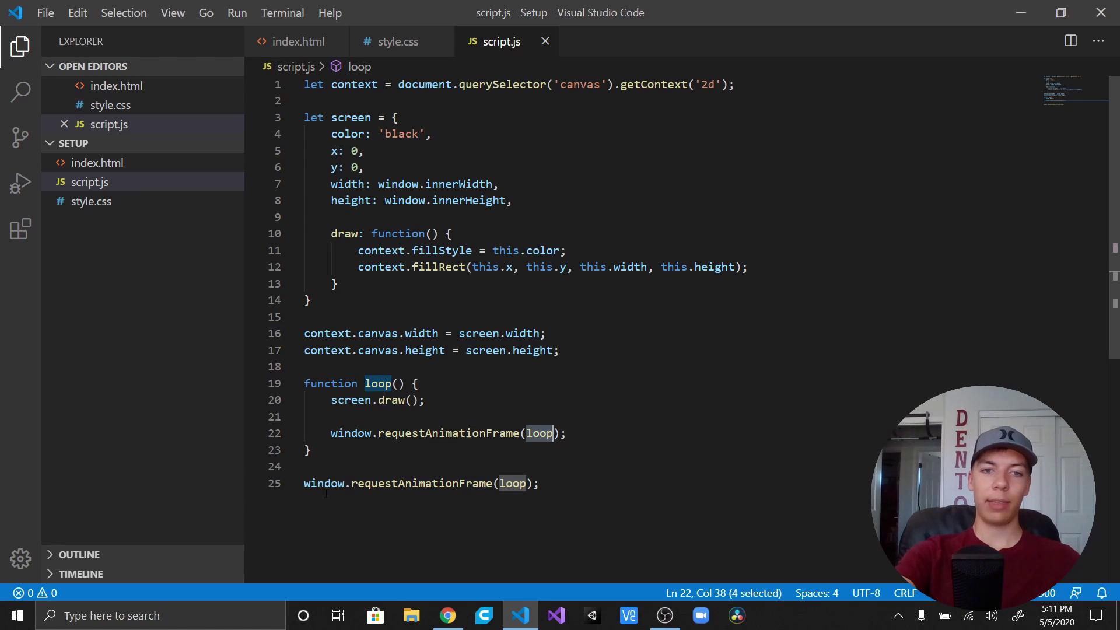
{"action": "left_click_drag", "start_coordinate": [317, 485], "coordinate": [612, 489]}
{"action": "left_click", "coordinate": [616, 488]}
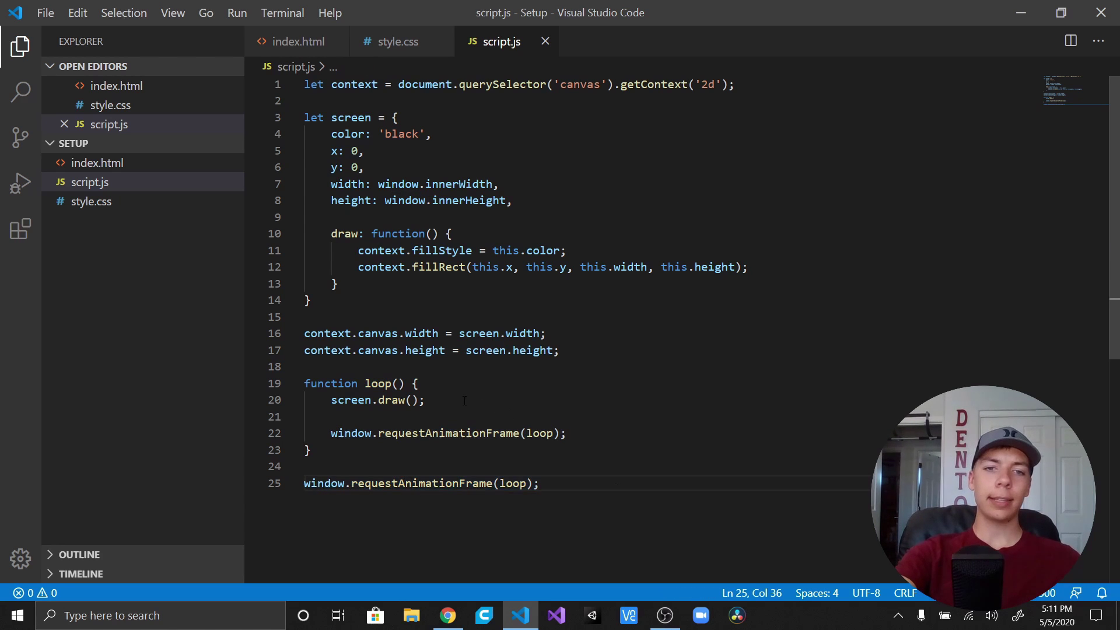
{"action": "left_click_drag", "start_coordinate": [427, 400], "coordinate": [344, 399]}
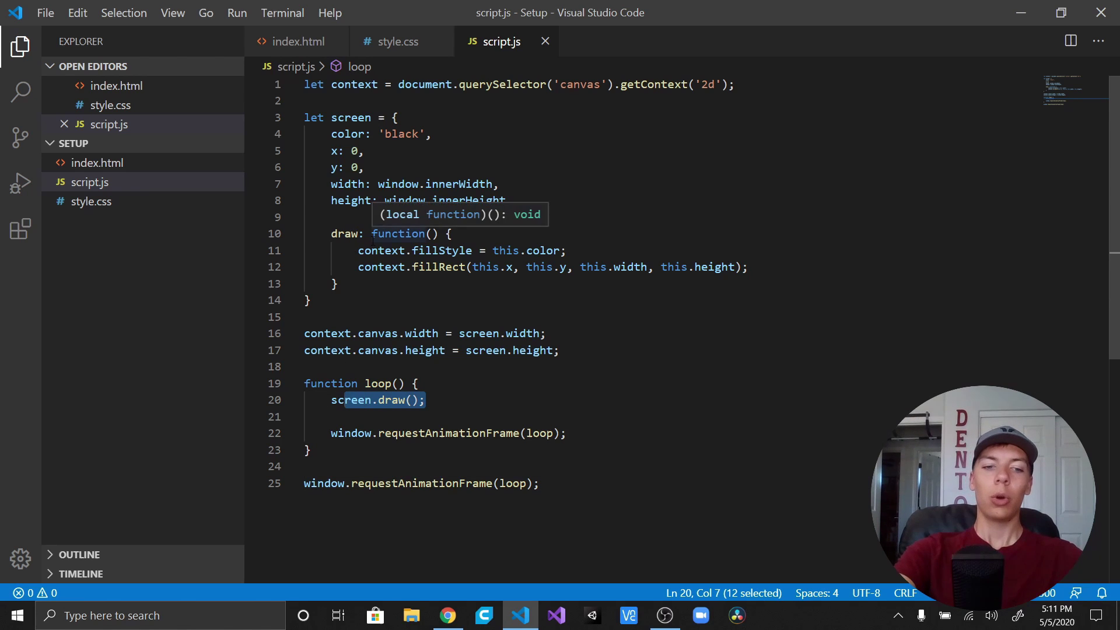
{"action": "key", "text": "alt+Tab"}
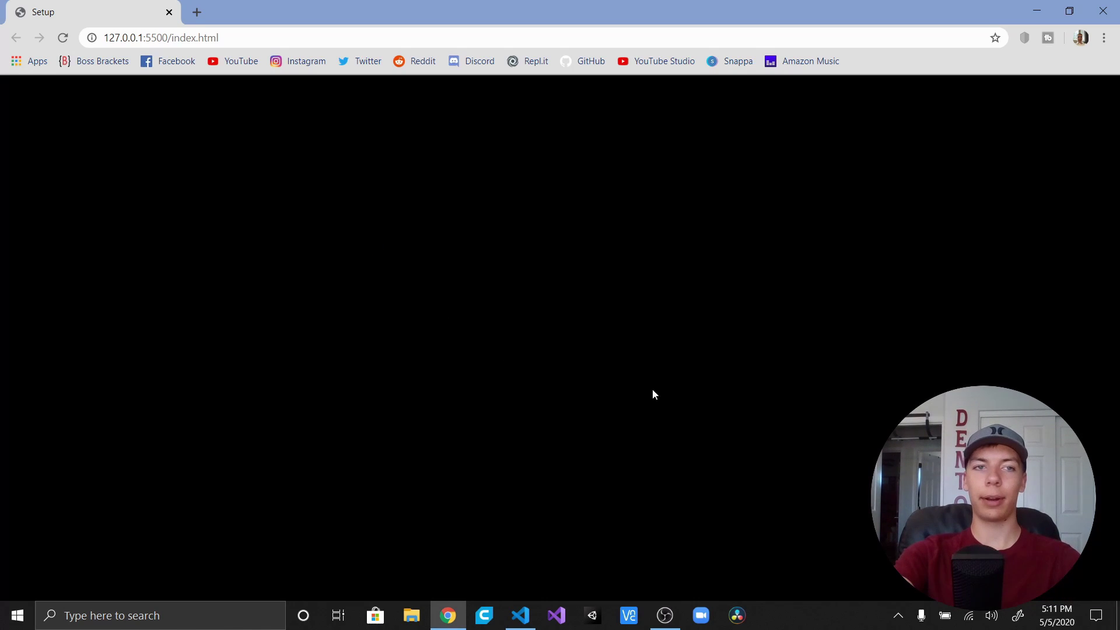